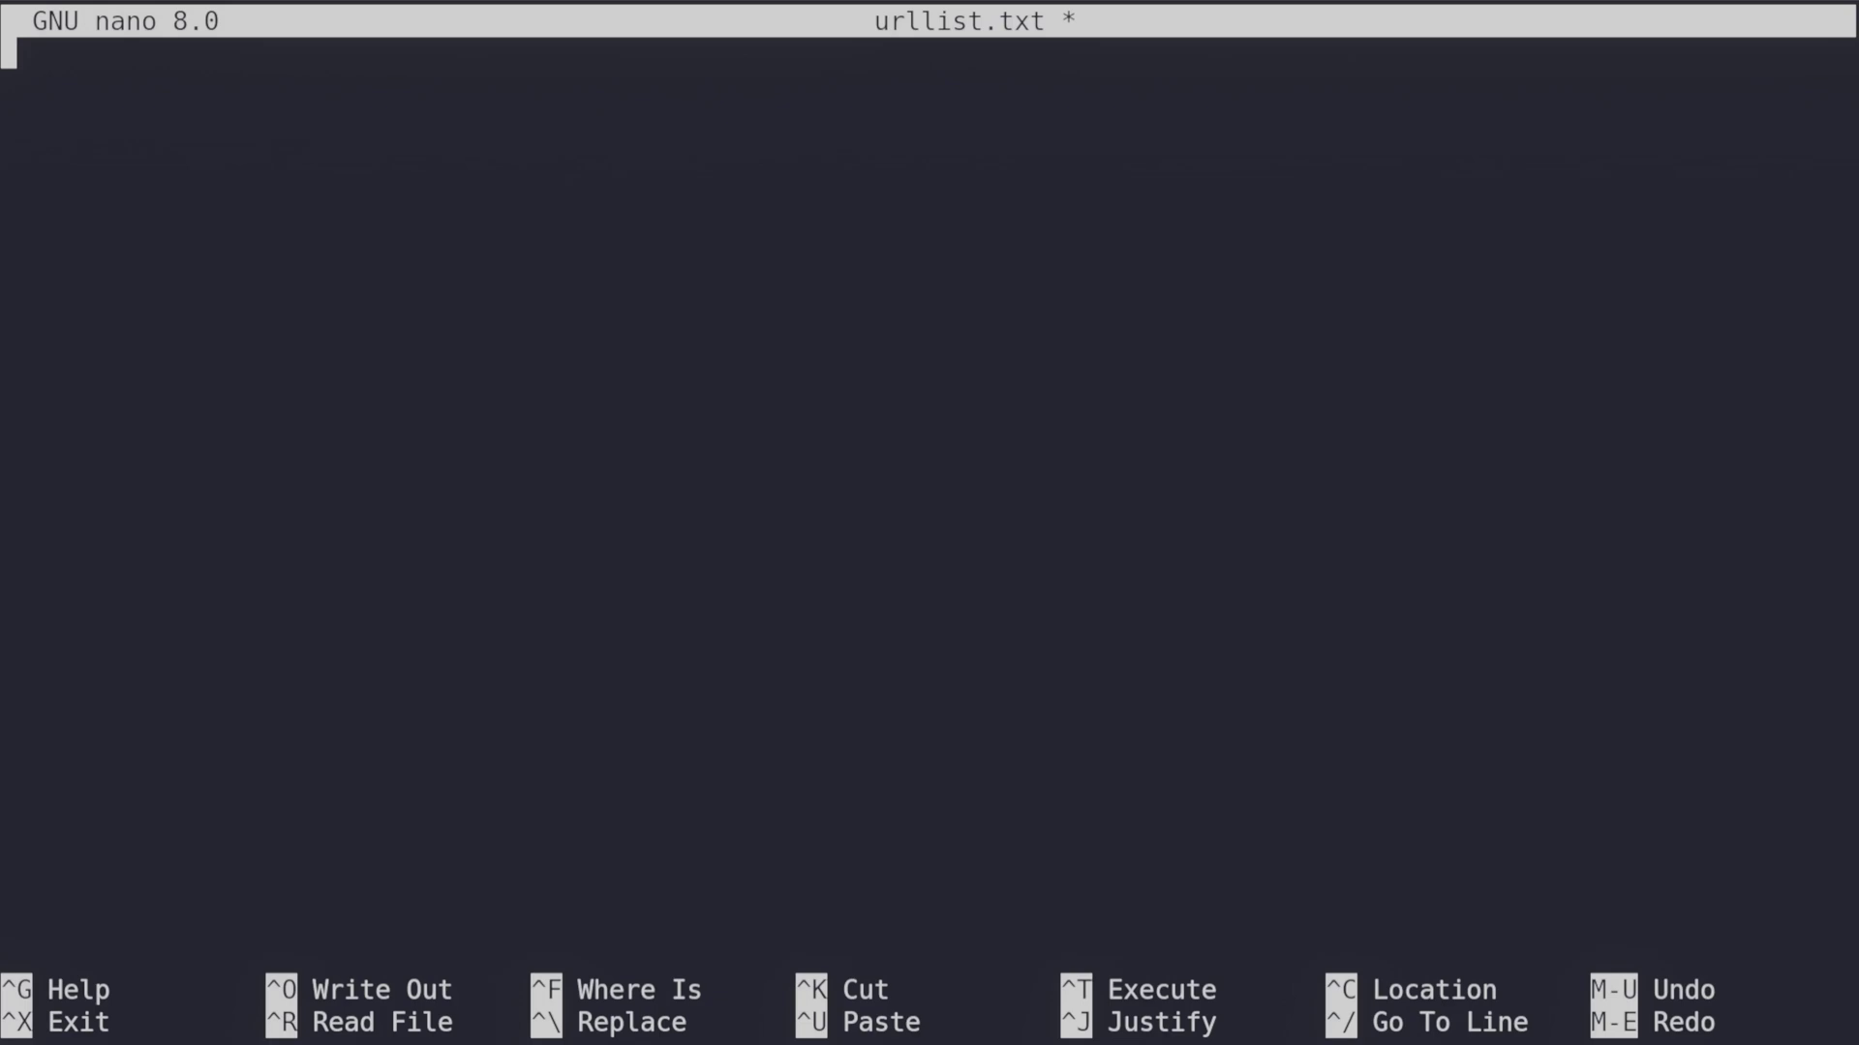
text(10.0.2.11)
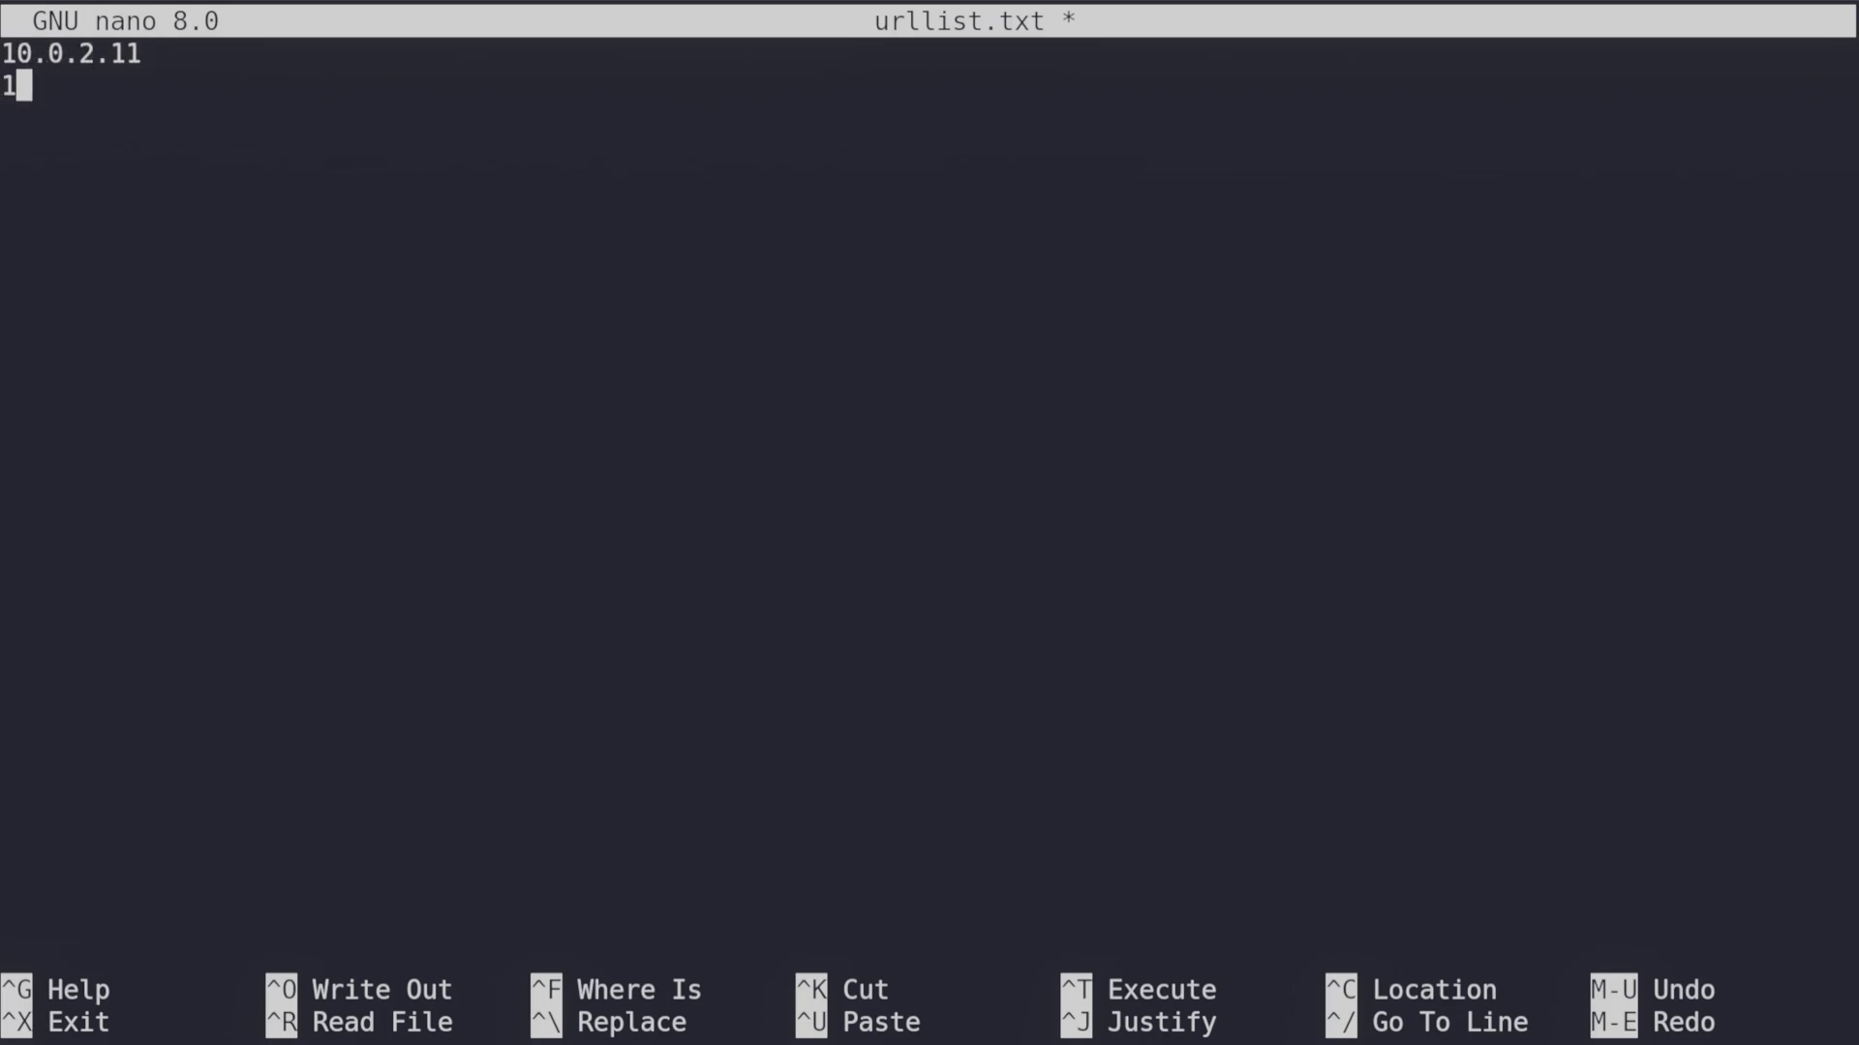
text(0.0.2.11/DVWA)
Put each urllist.txt address on its own line, adding lines for the third and fourth hosts
key(Return)
text(10.0.2)
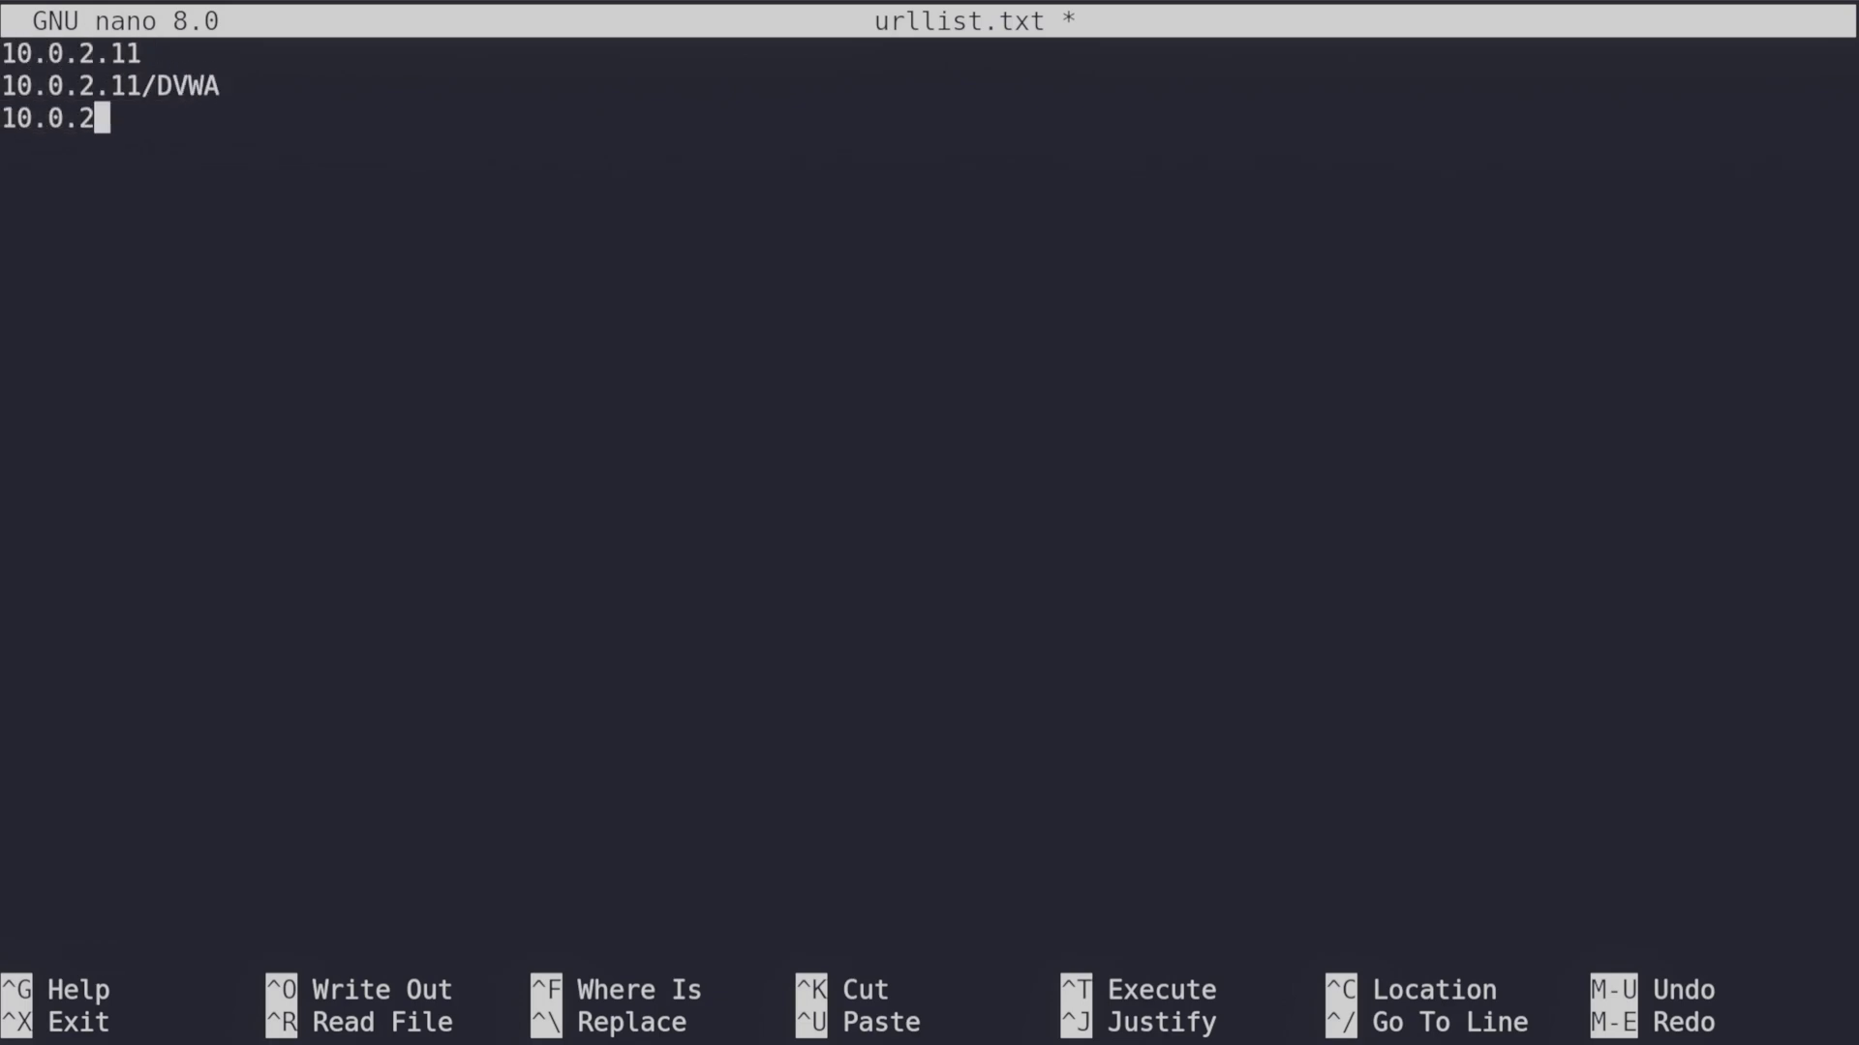
text(.13)
key(Return)
text(1.24)
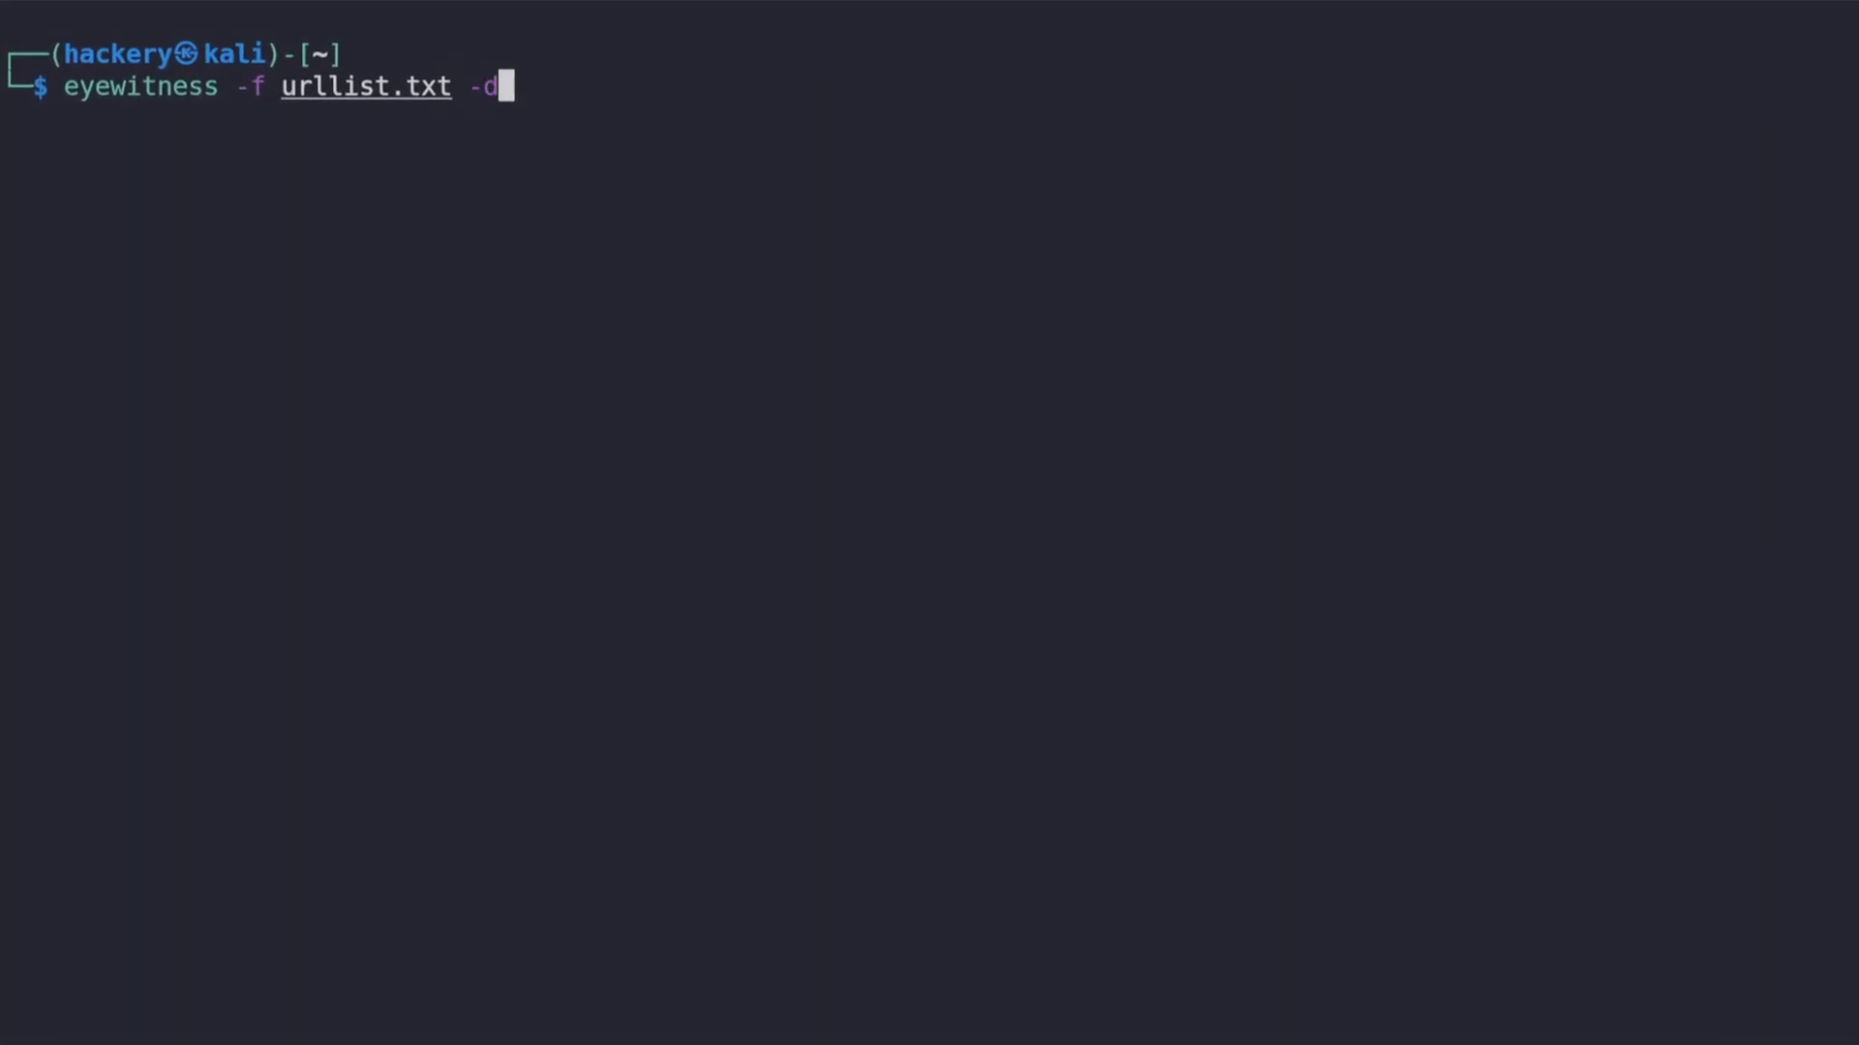
text(example --add-http-p)
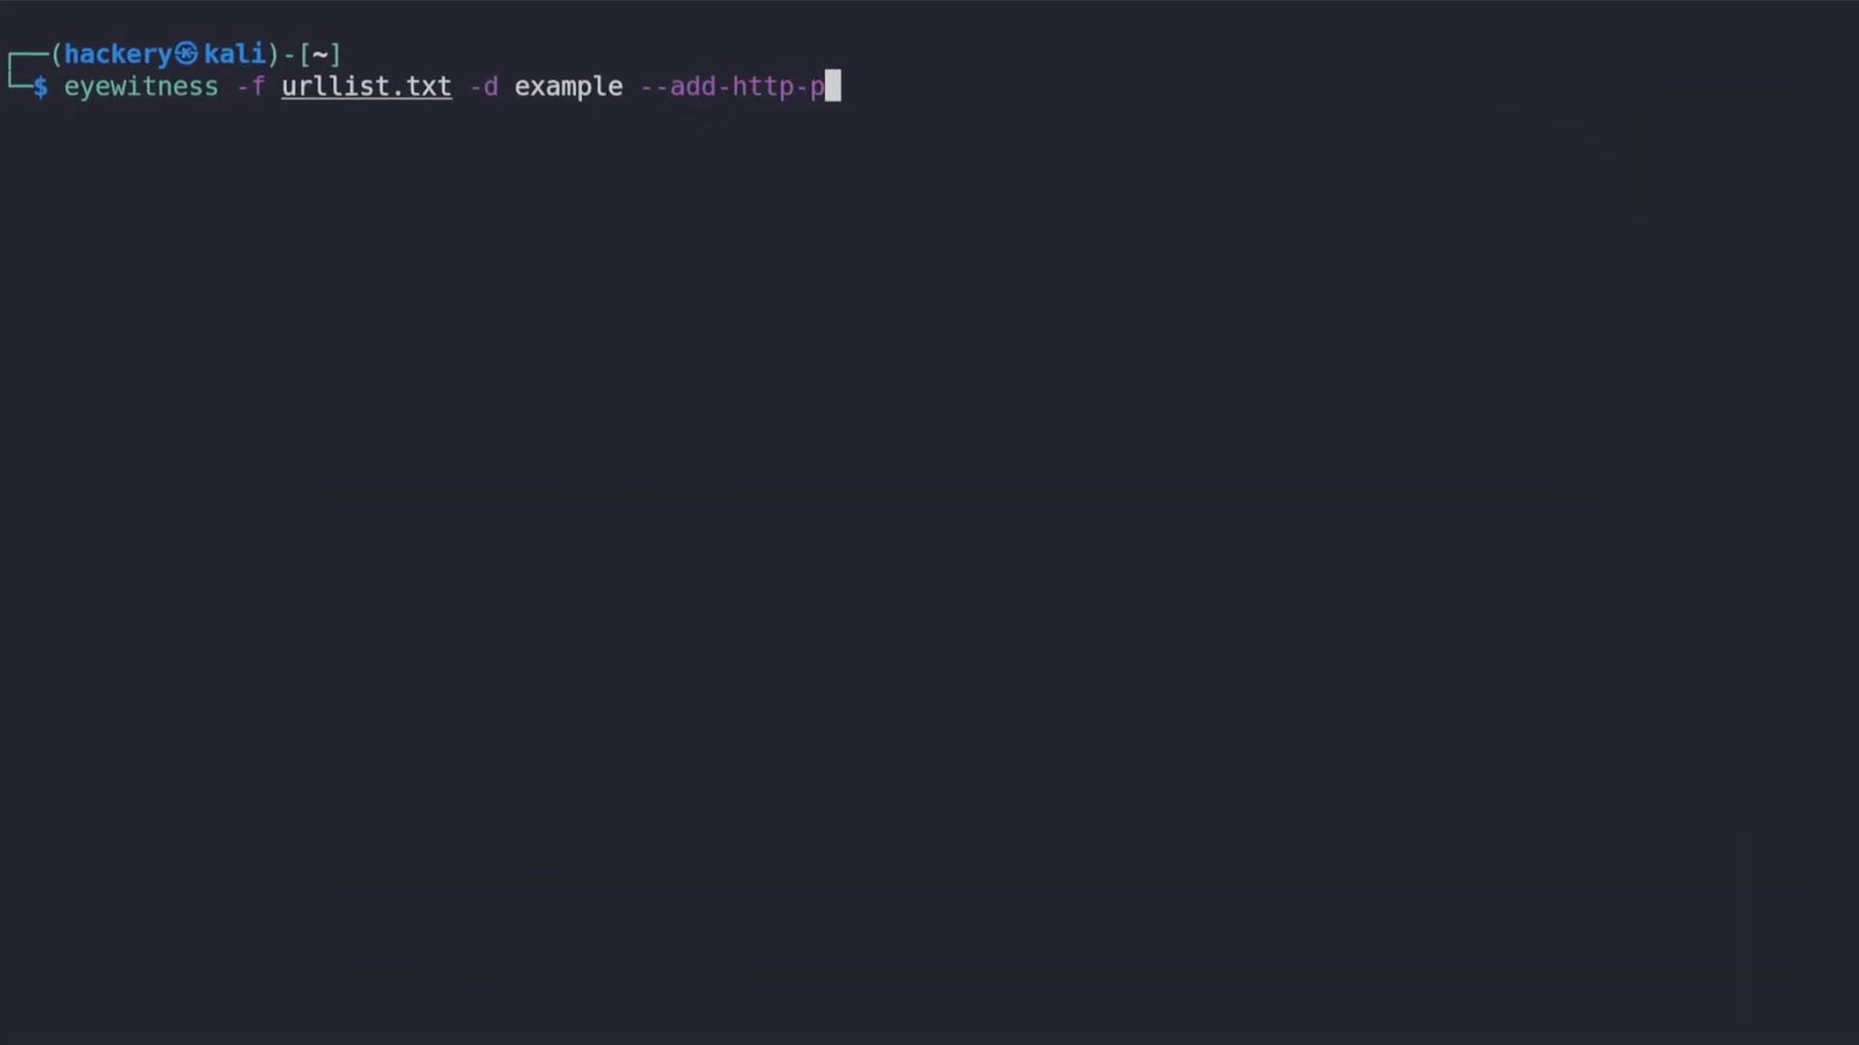
text(orts 3000,8000)
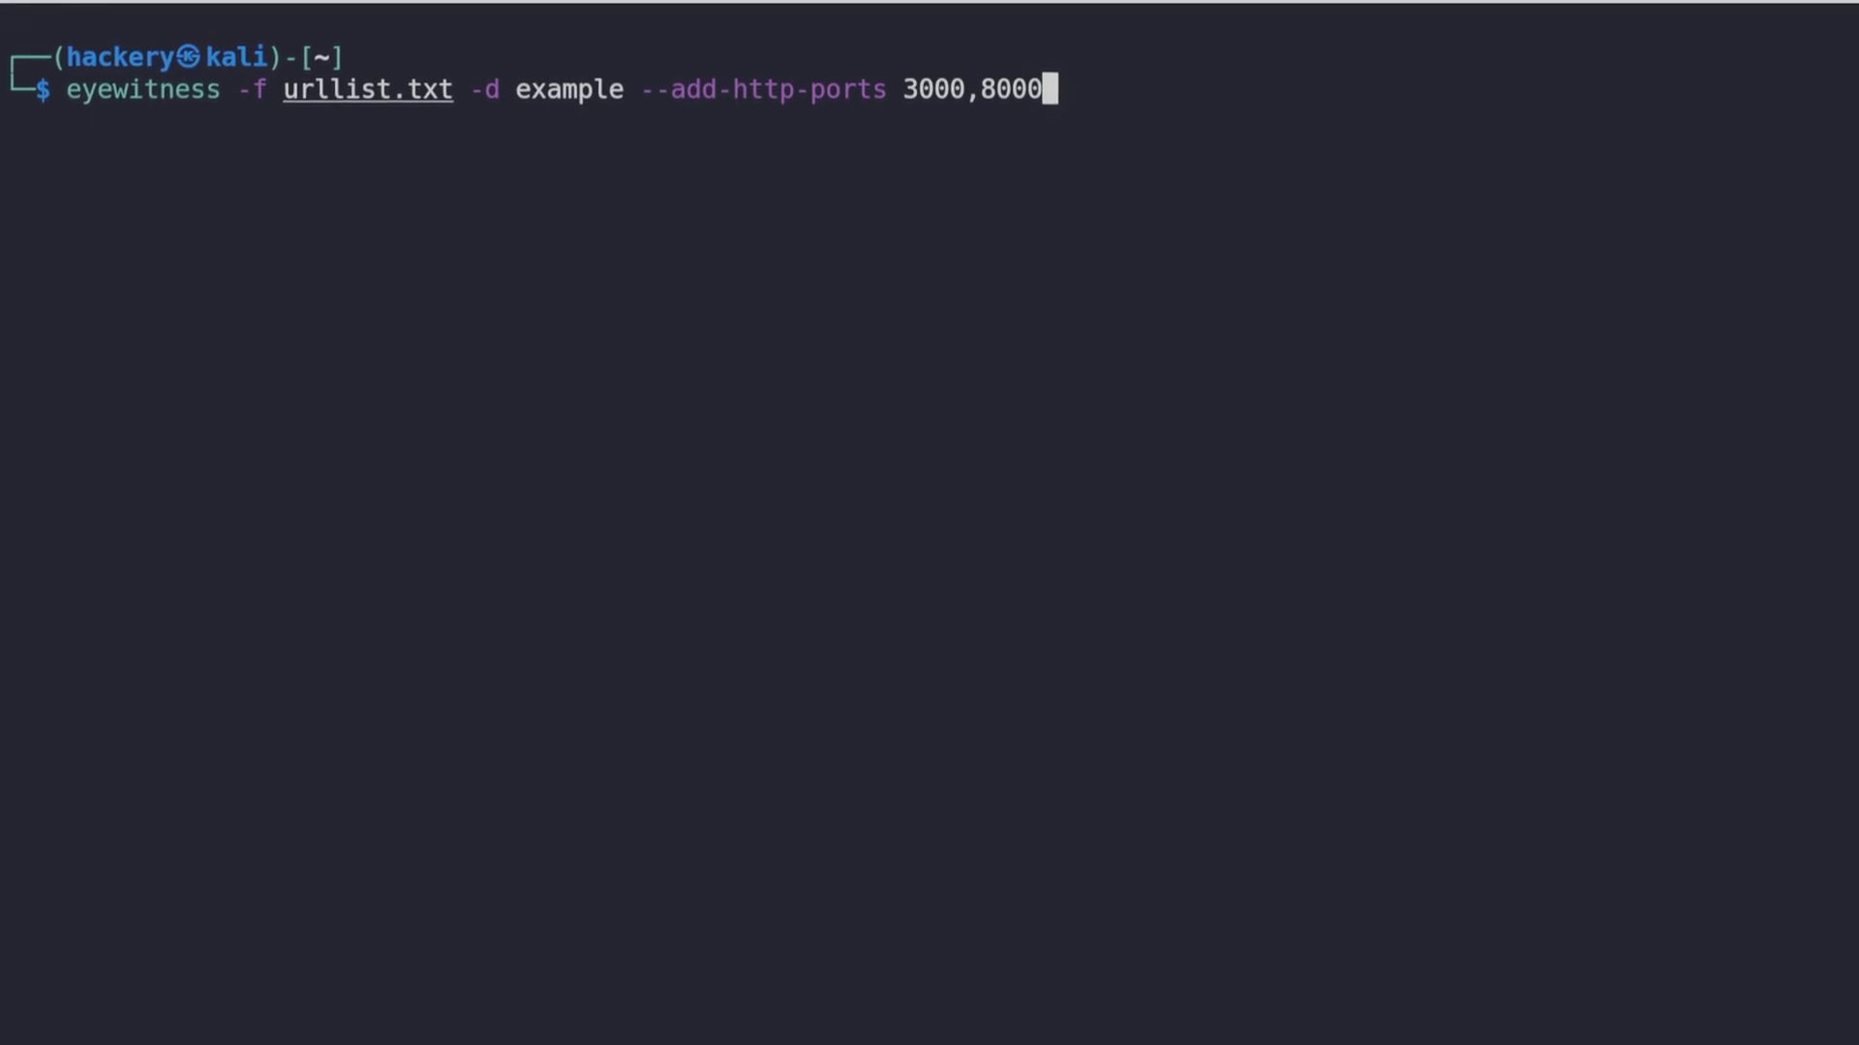
Run the EyeWitness scan of urllist.txt with extra HTTP ports 3000 and 8000
key(Return)
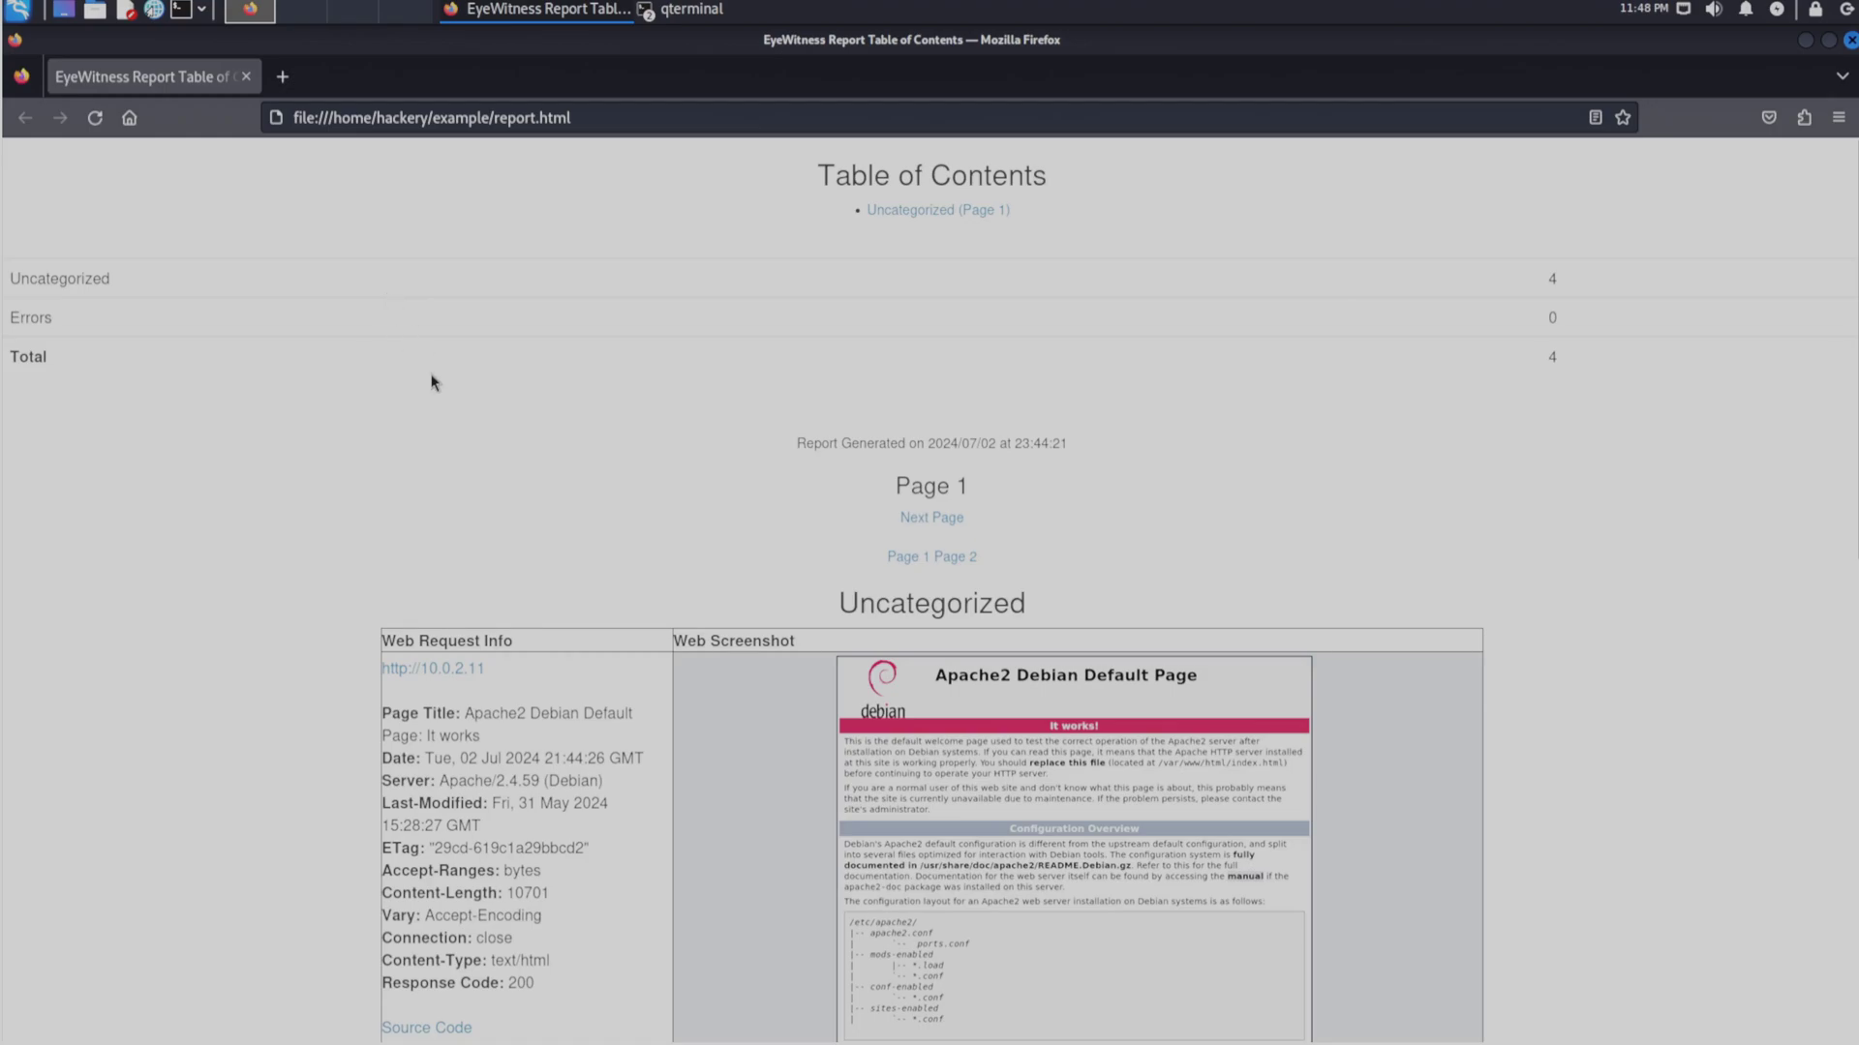
scroll(431, 383, down, 3)
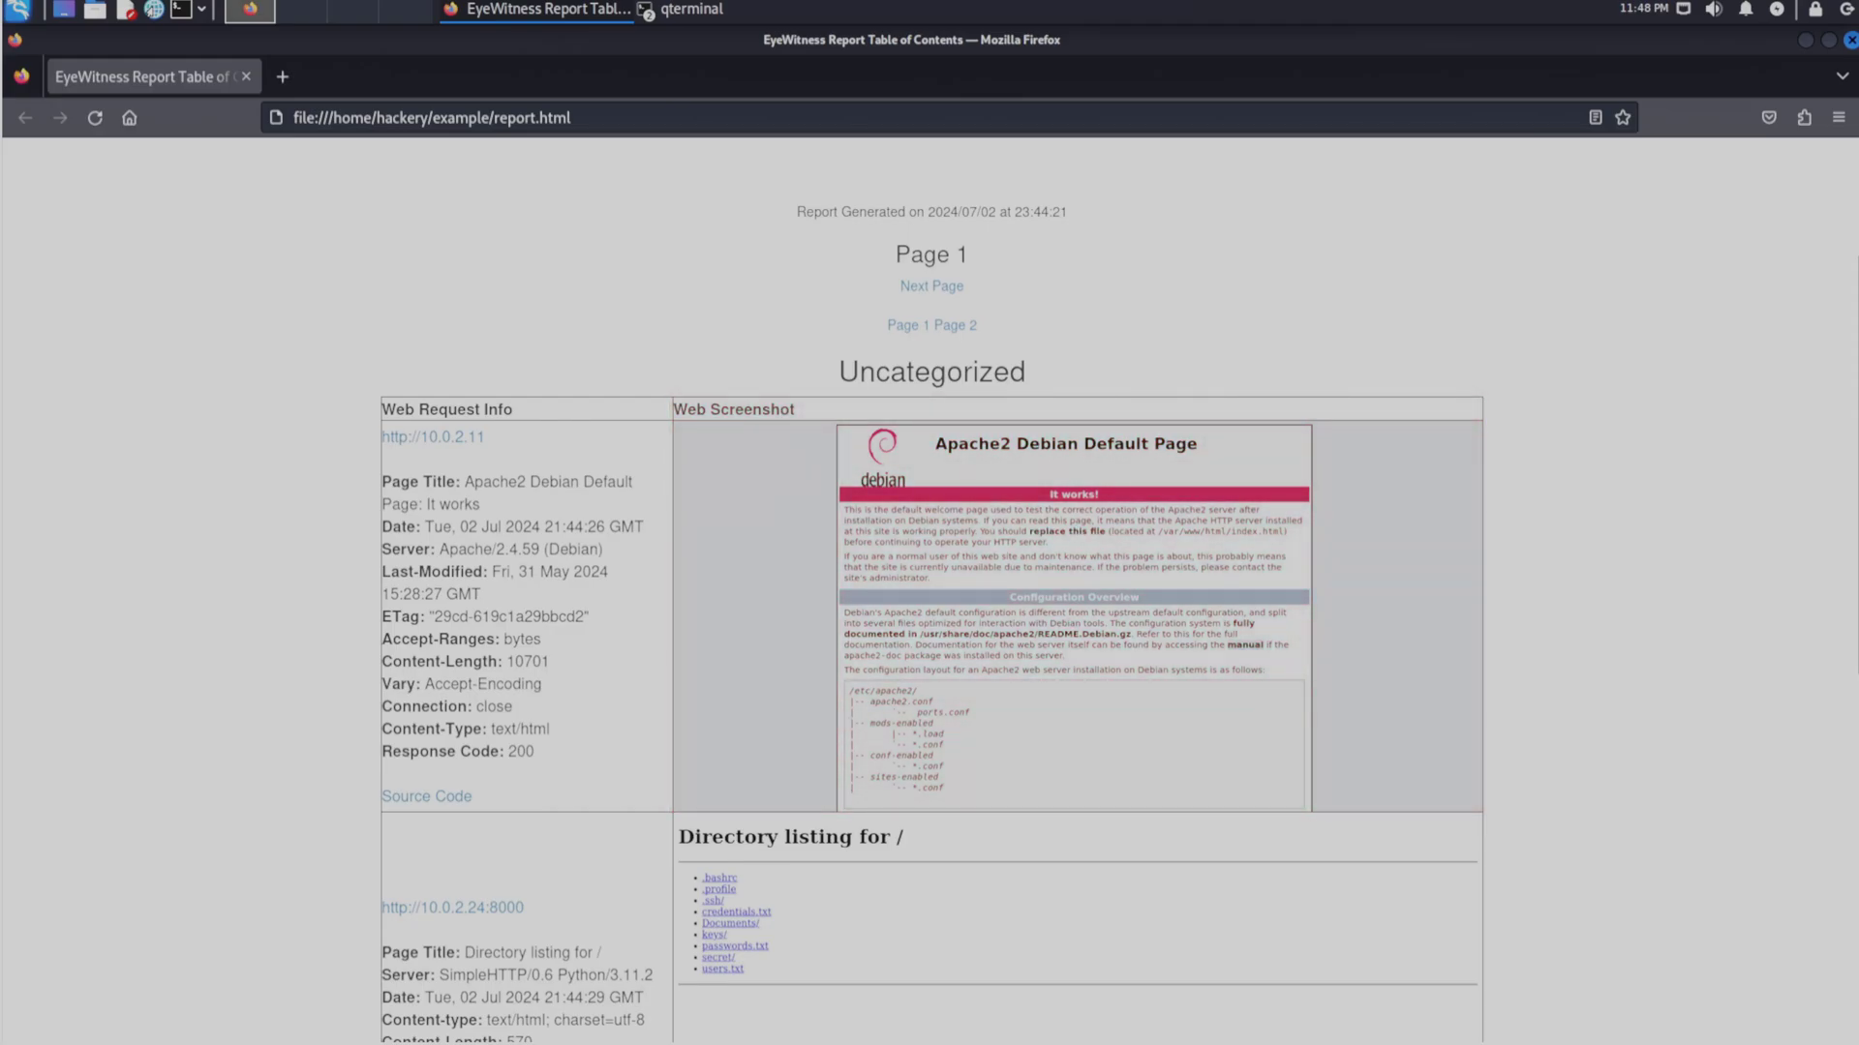
scroll(929, 581, up, 3)
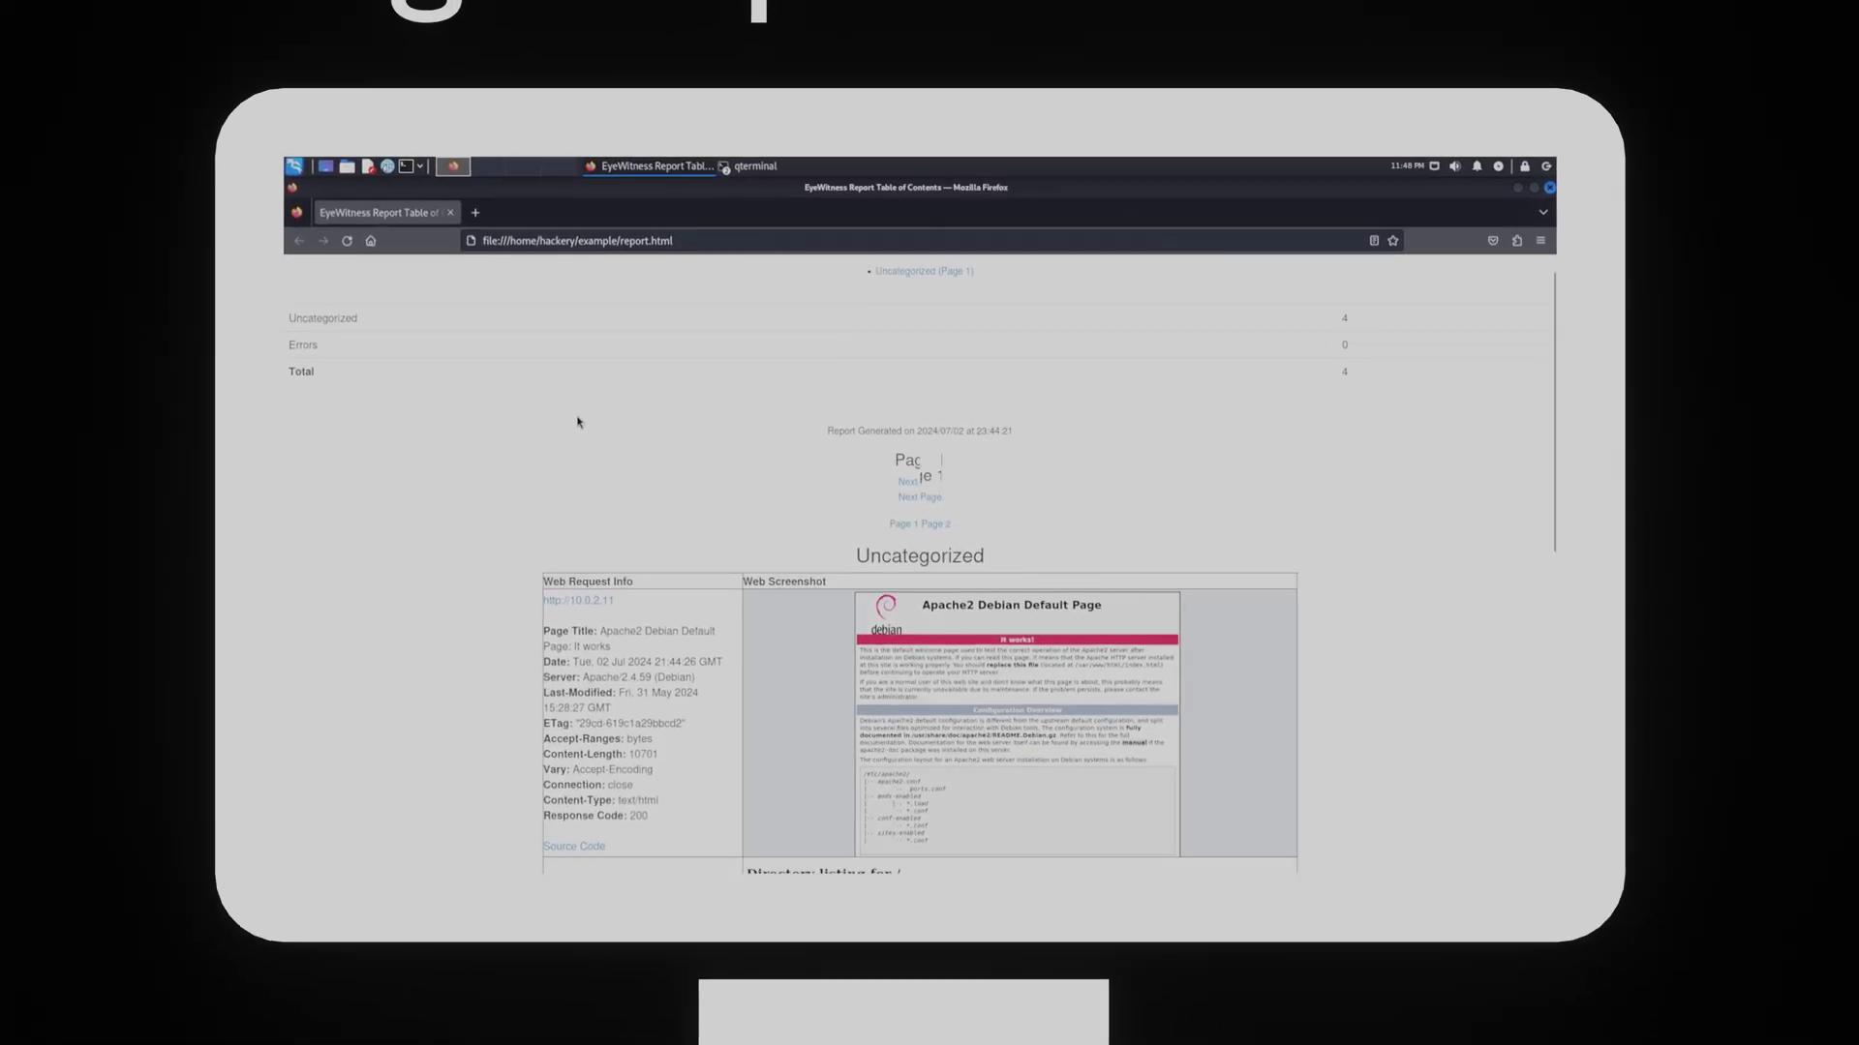
scroll(556, 417, down, 3)
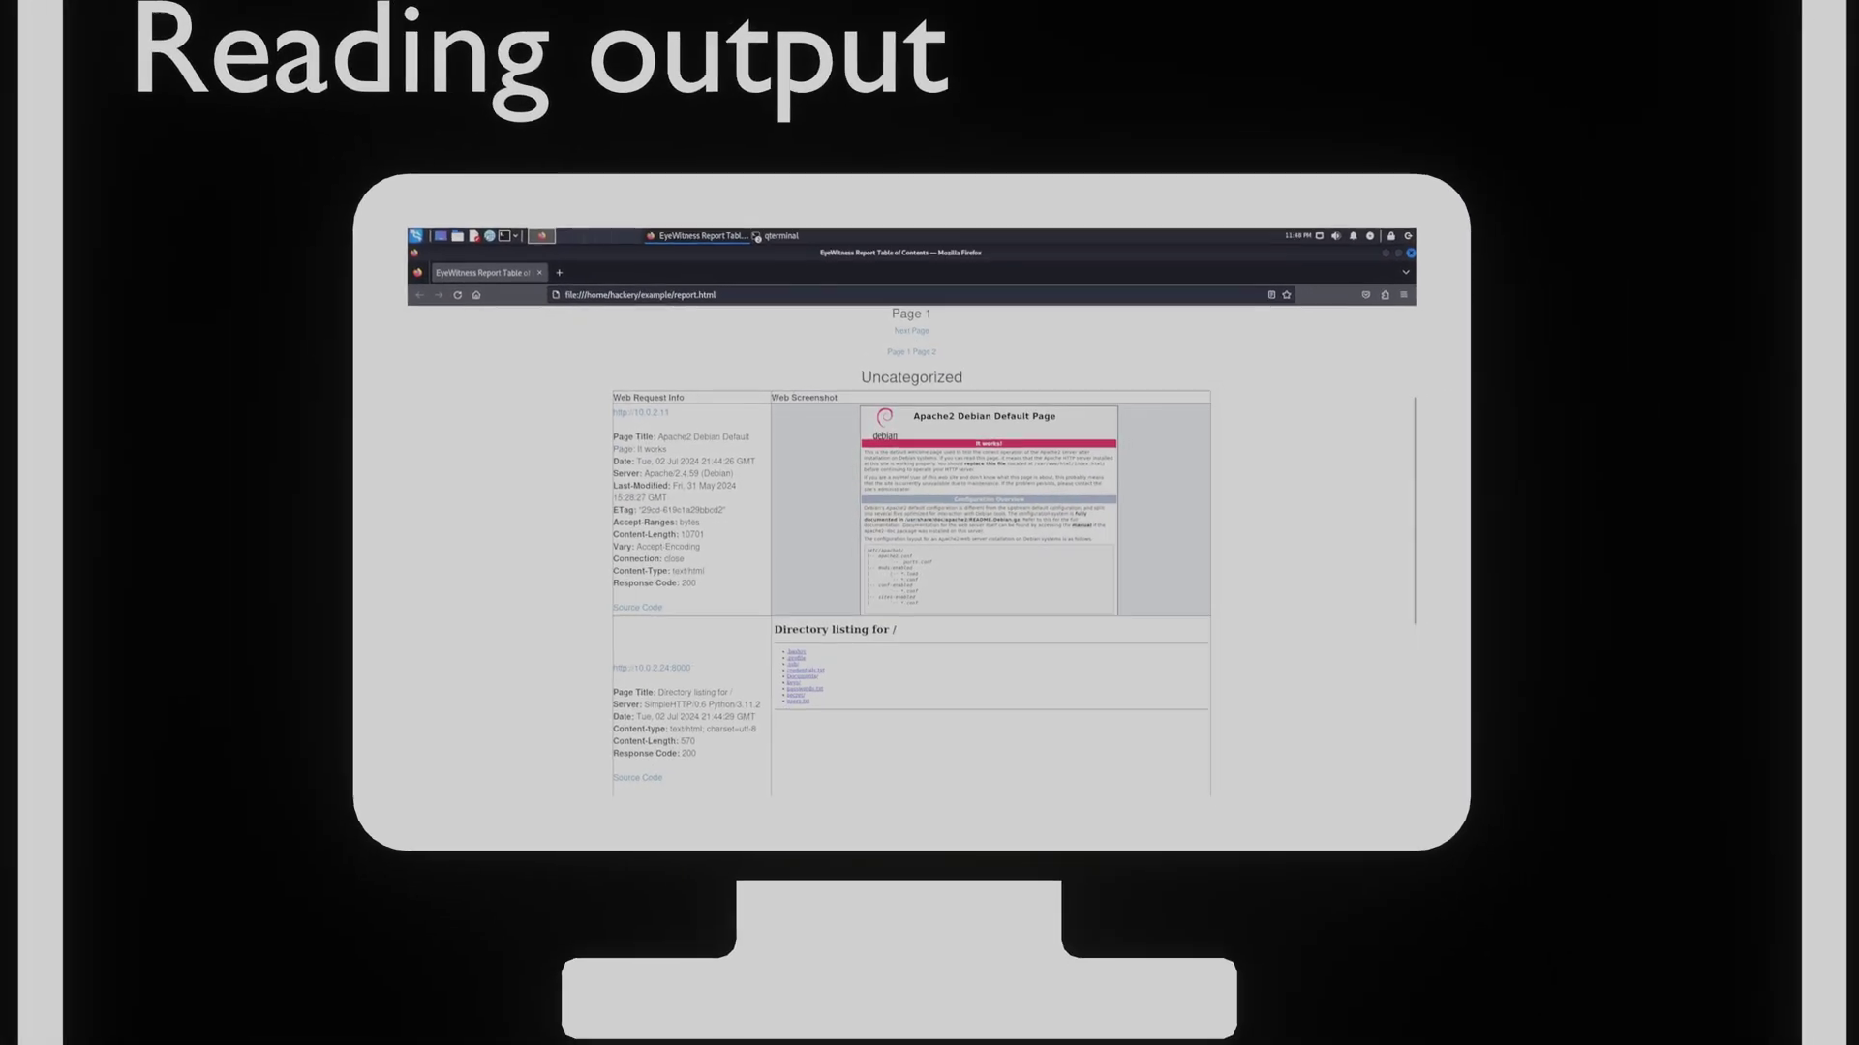
scroll(912, 552, down, 5)
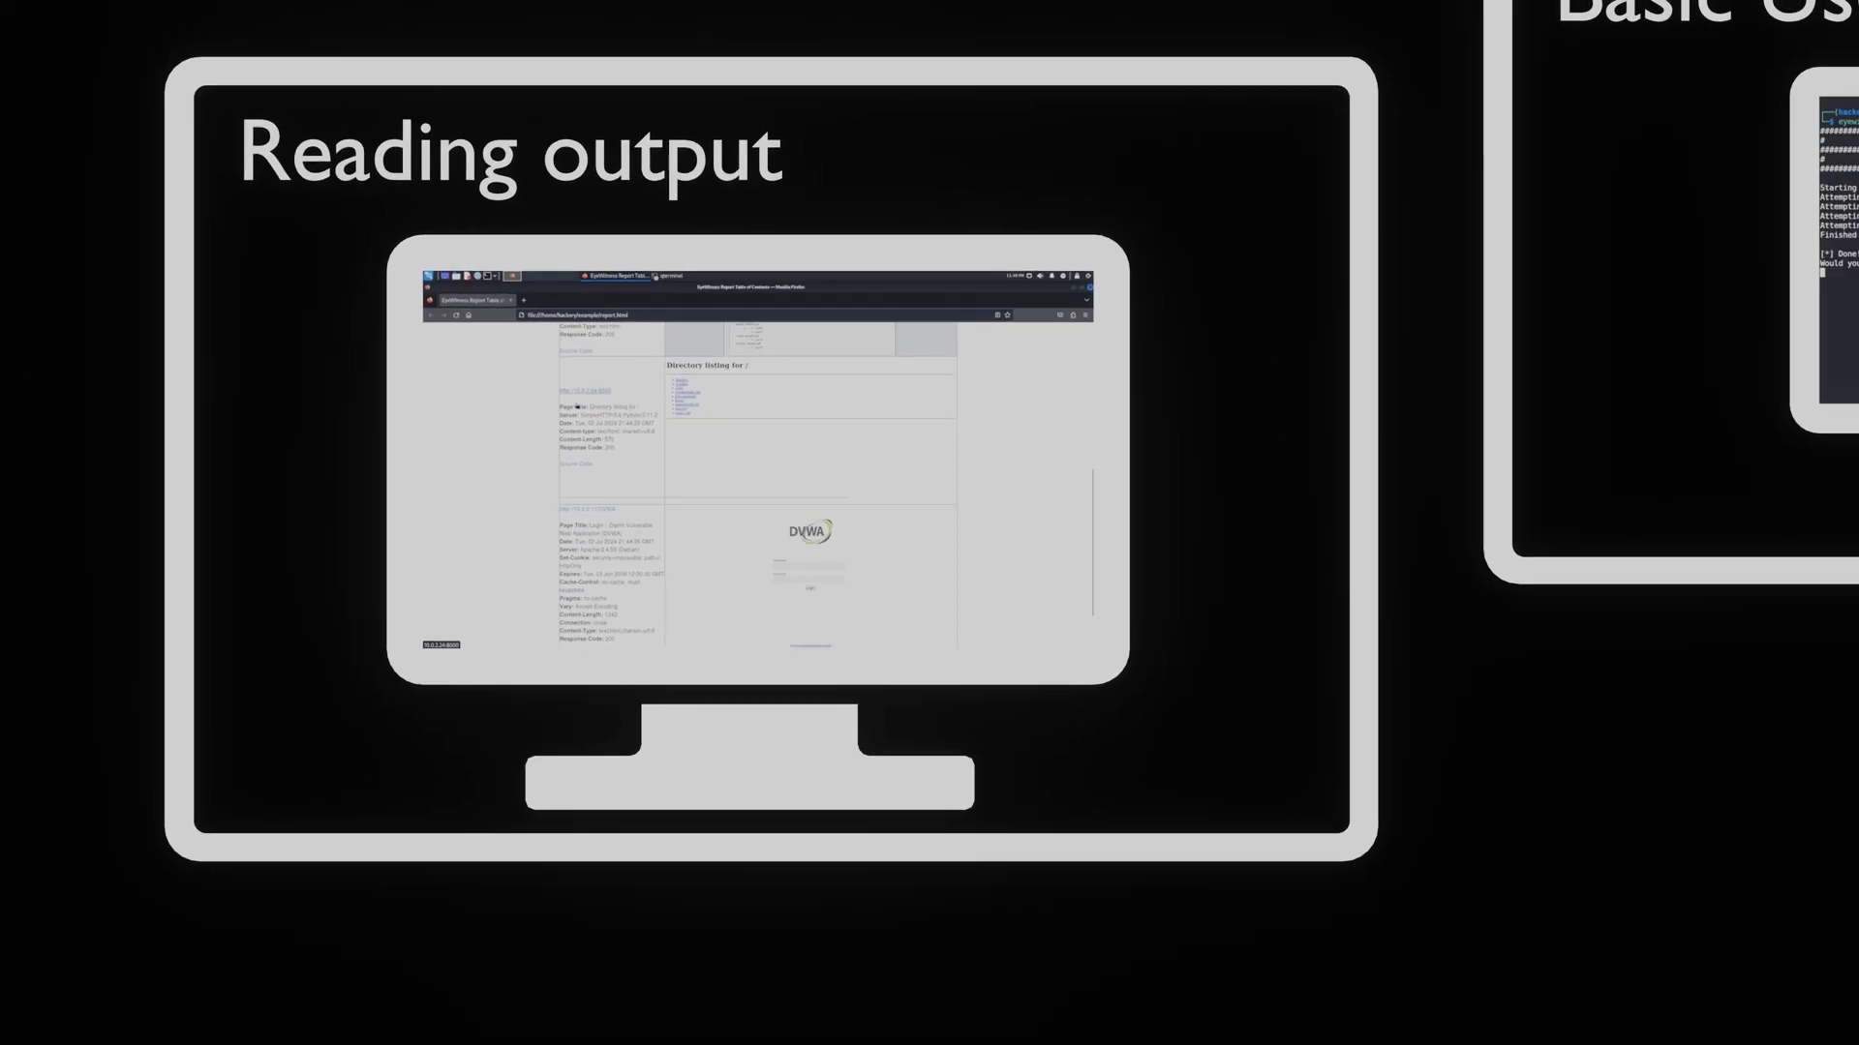
scroll(616, 420, down, 3)
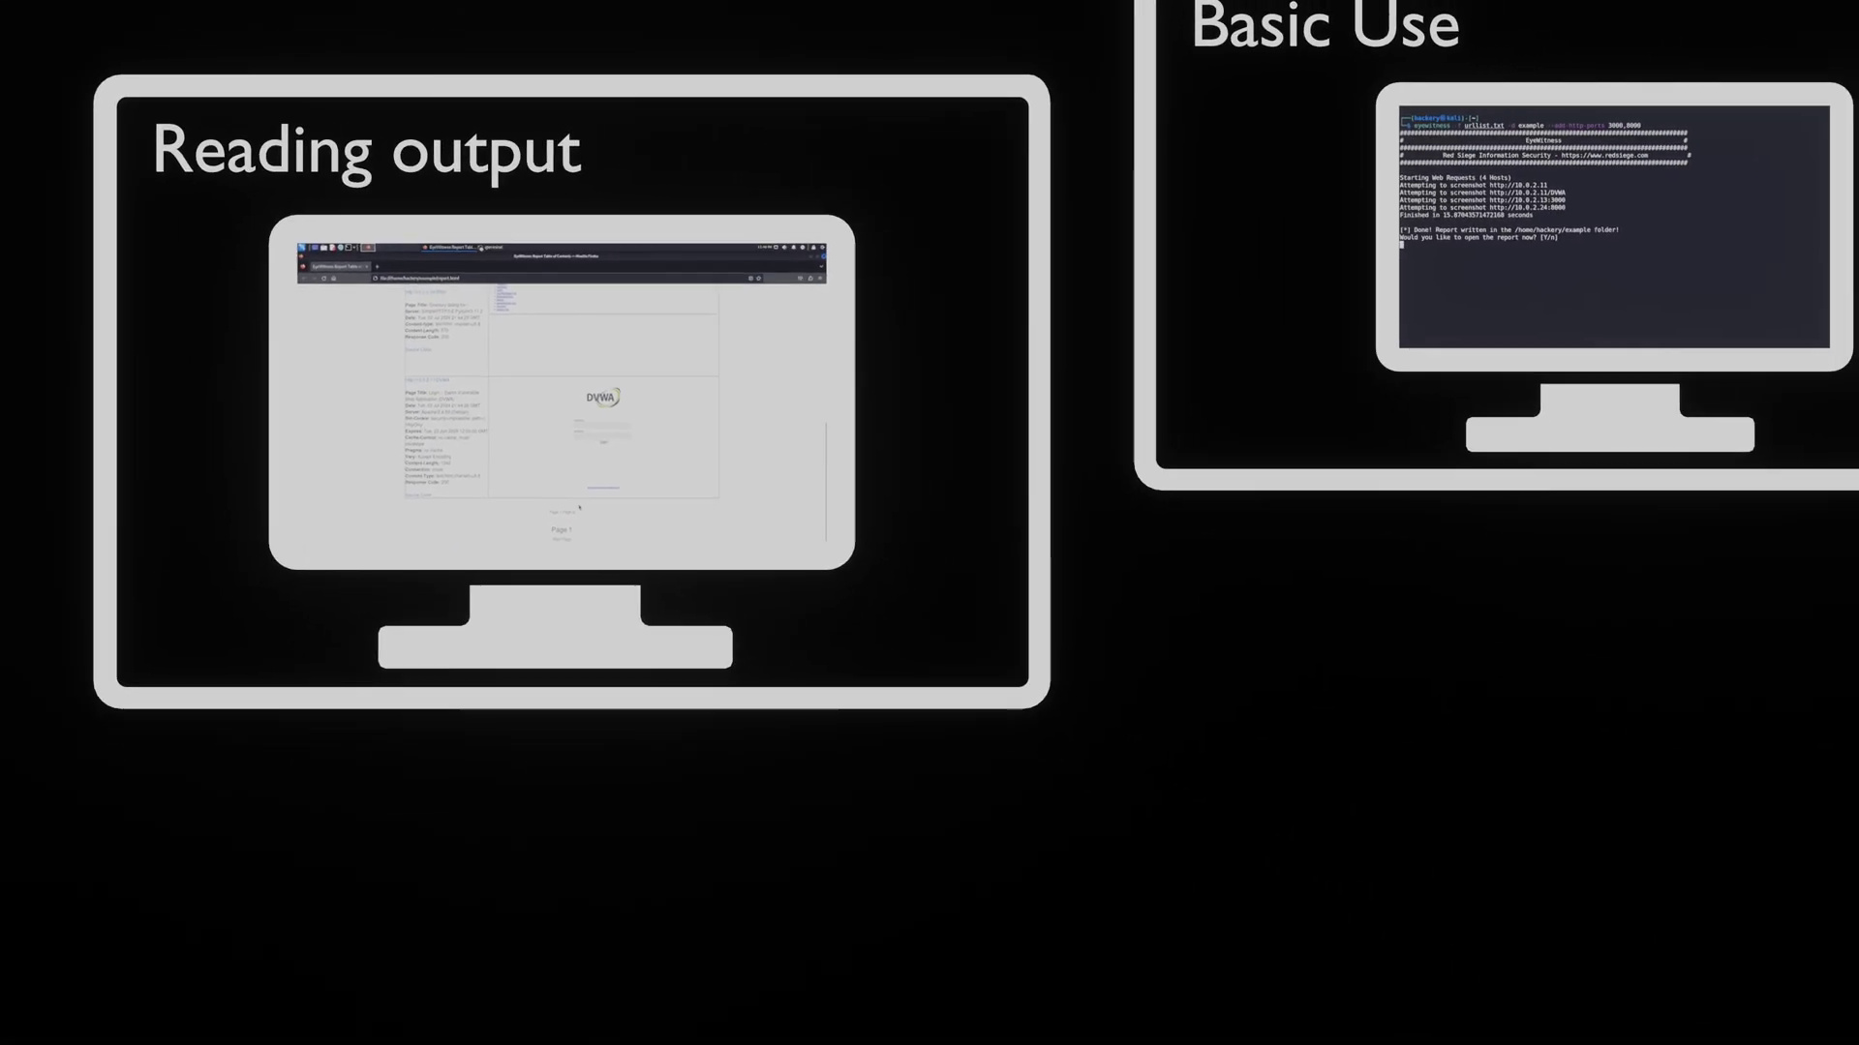